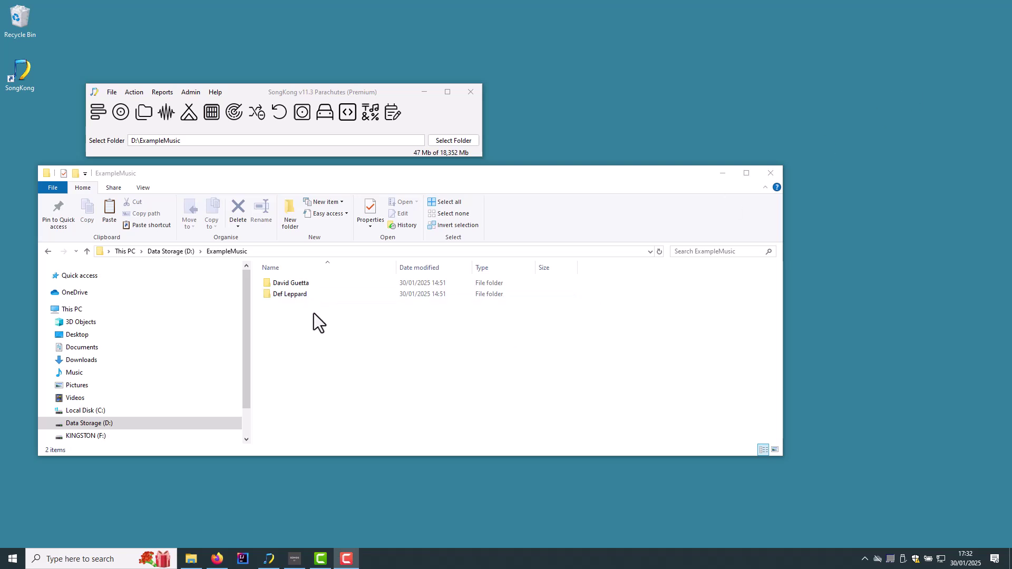
Step: Examine the untagged track files in Def Leppard's High 'n' Dry and David Guetta's Guetta Blaster folders under ExampleMusic
double_click(294, 283)
click(228, 252)
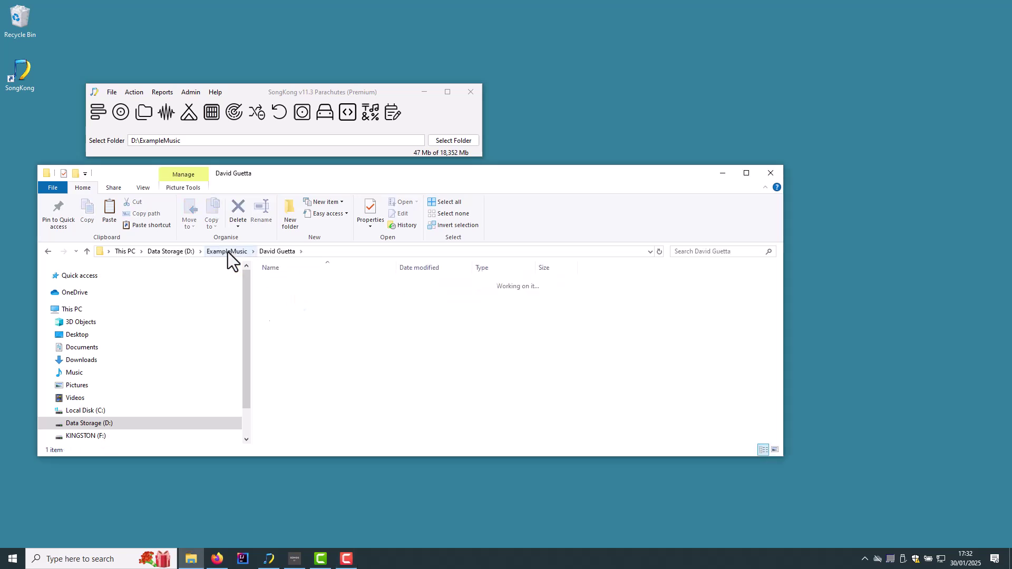
double_click(285, 297)
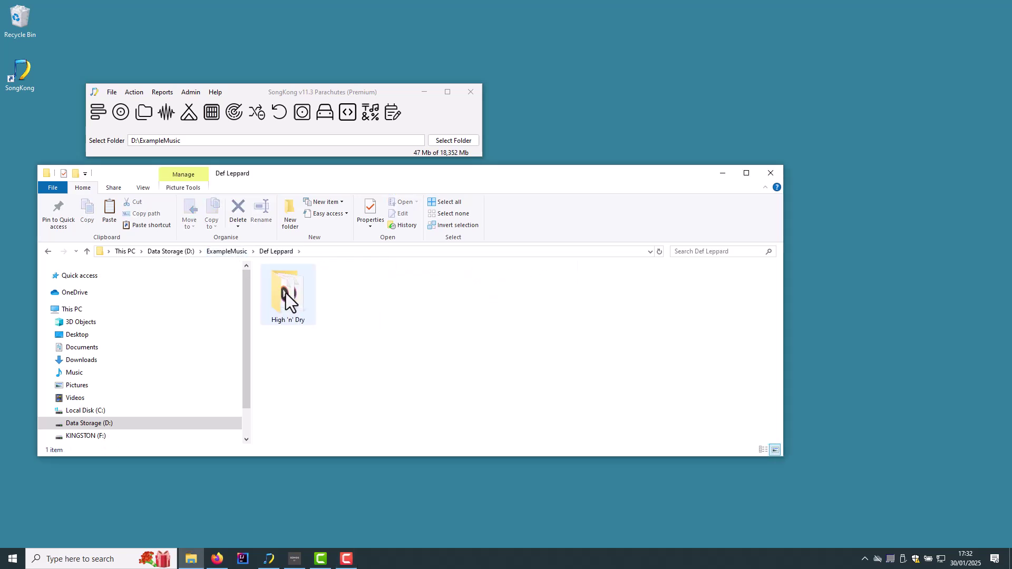
double_click(285, 293)
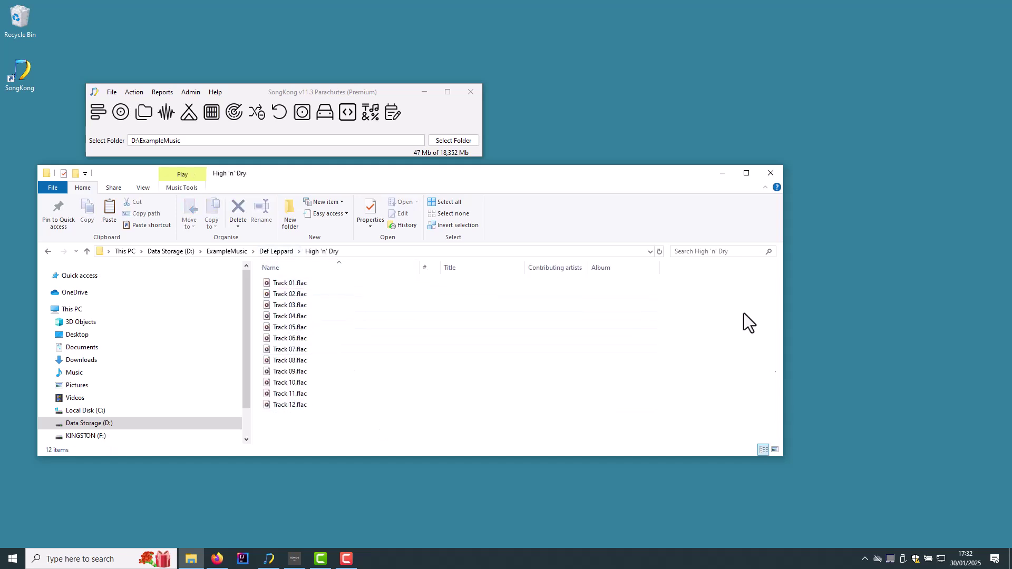
click(239, 251)
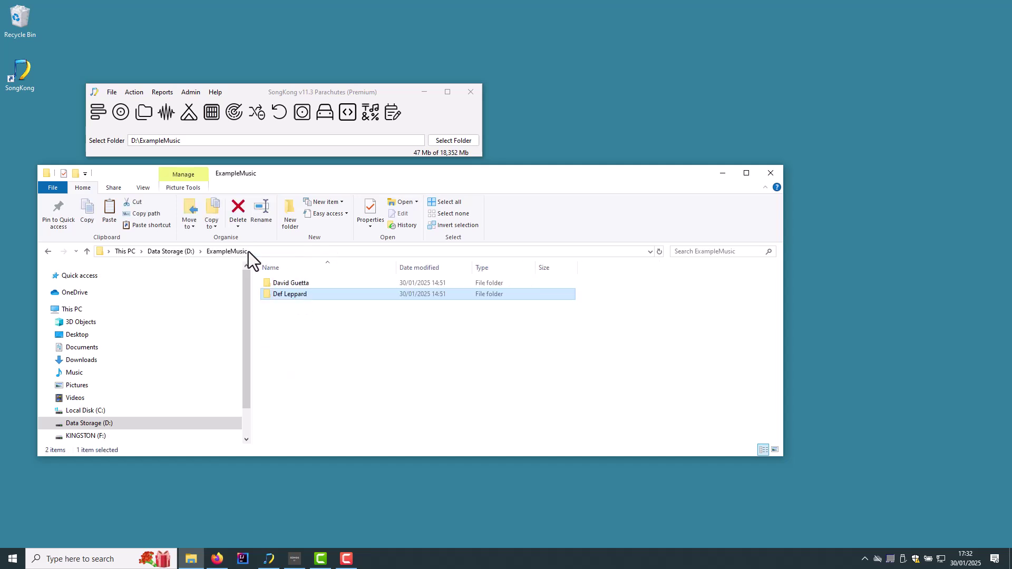
double_click(274, 284)
click(286, 286)
double_click(286, 286)
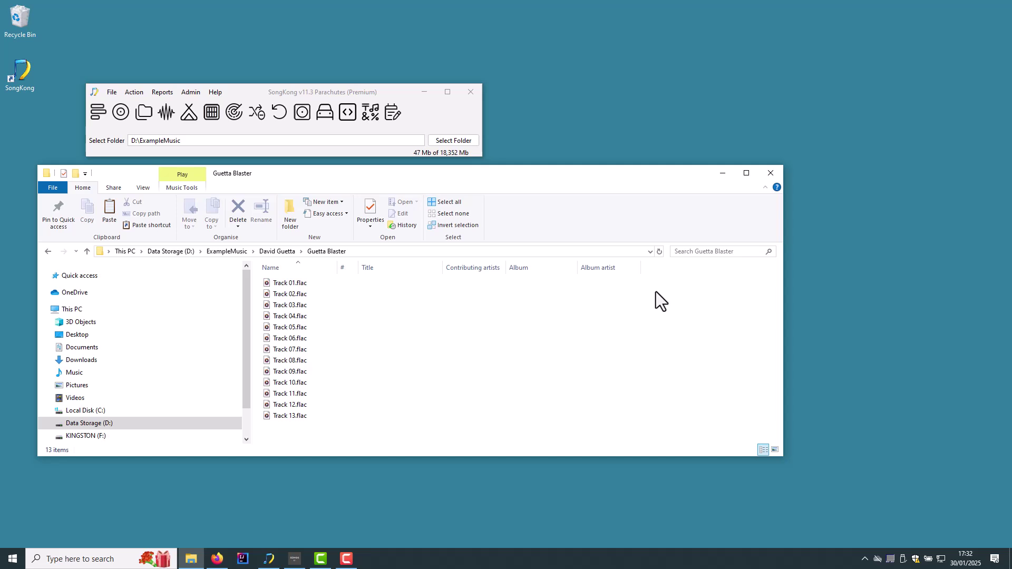
Step: Run SongKong's Fix Songs task on D:\ExampleMusic using the Default profile and its existing options
click(122, 113)
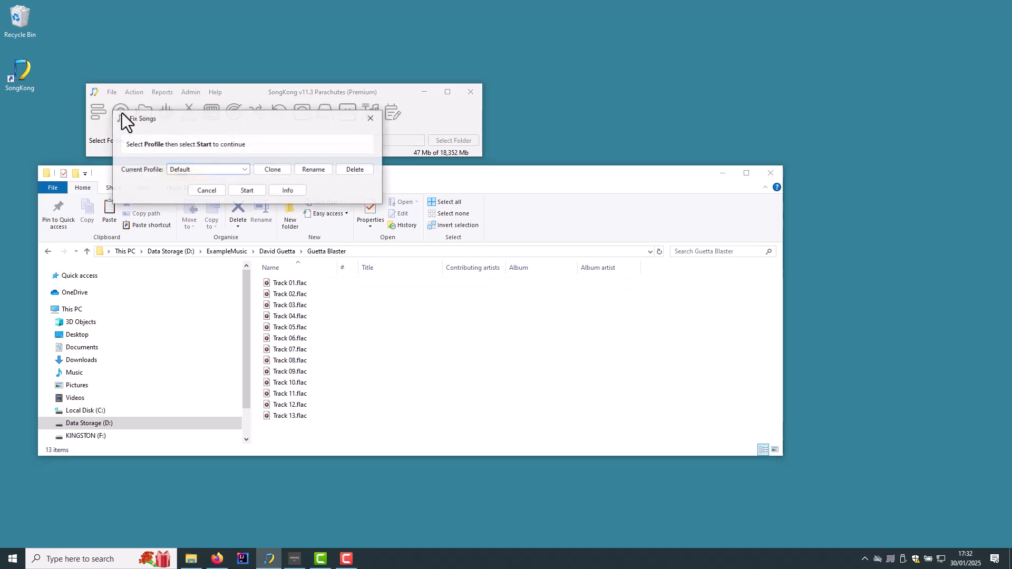
click(244, 188)
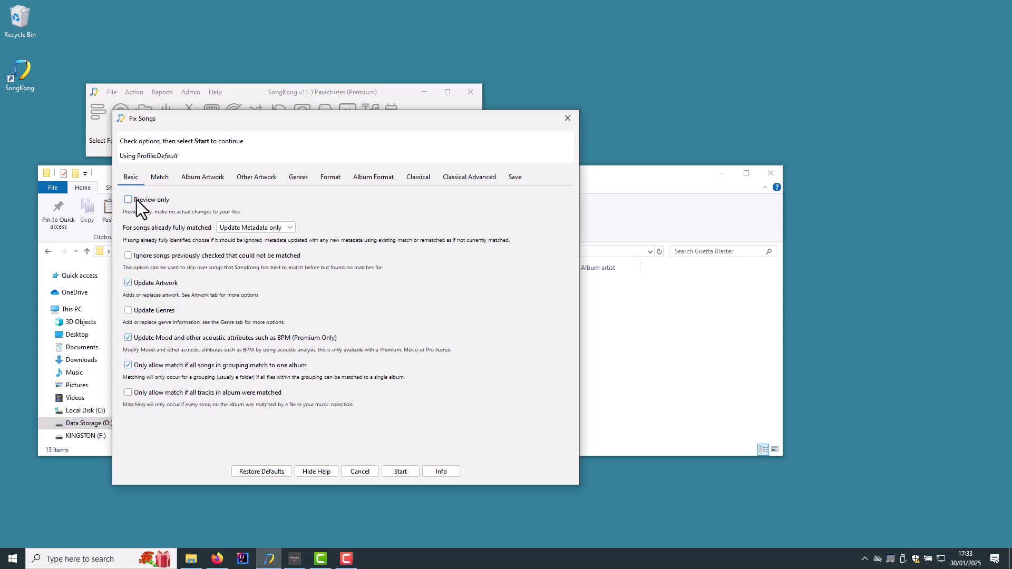
click(402, 469)
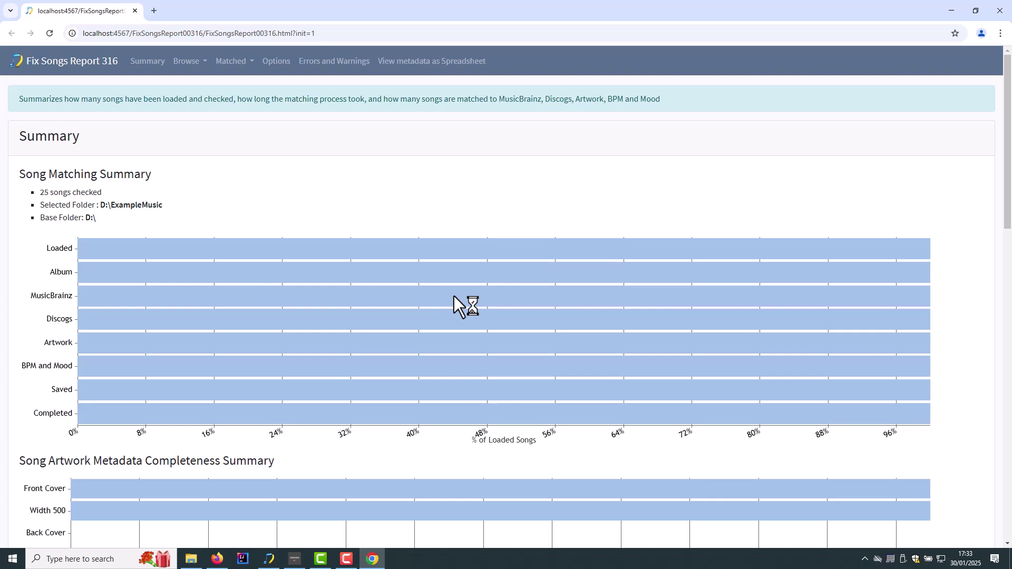
Step: Check the song counts for the Album, MusicBrainz, Discogs, Artwork, and BPM and Mood bars in the Song Matching Summary
mouse_move(448, 247)
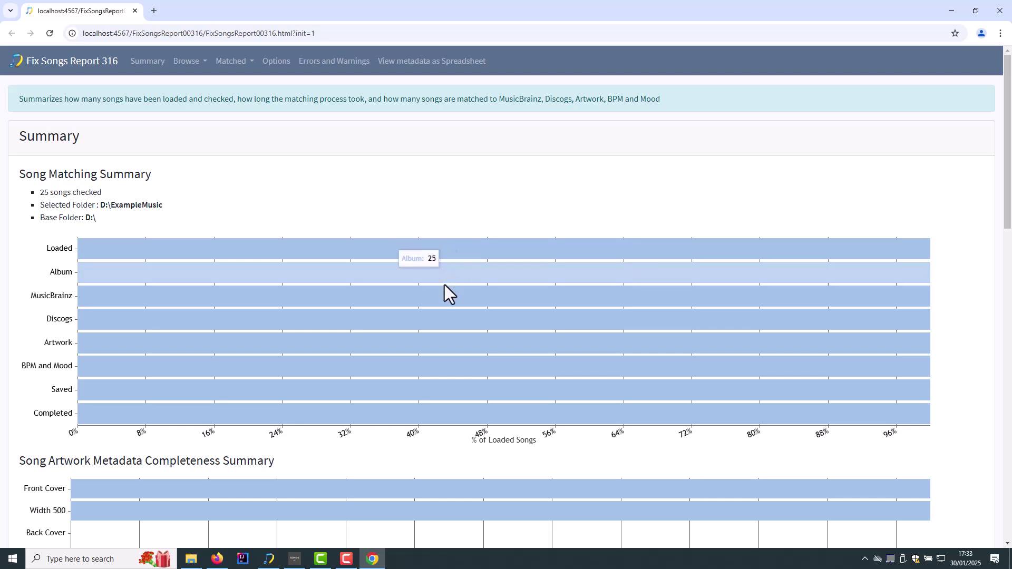
mouse_move(444, 296)
mouse_move(445, 313)
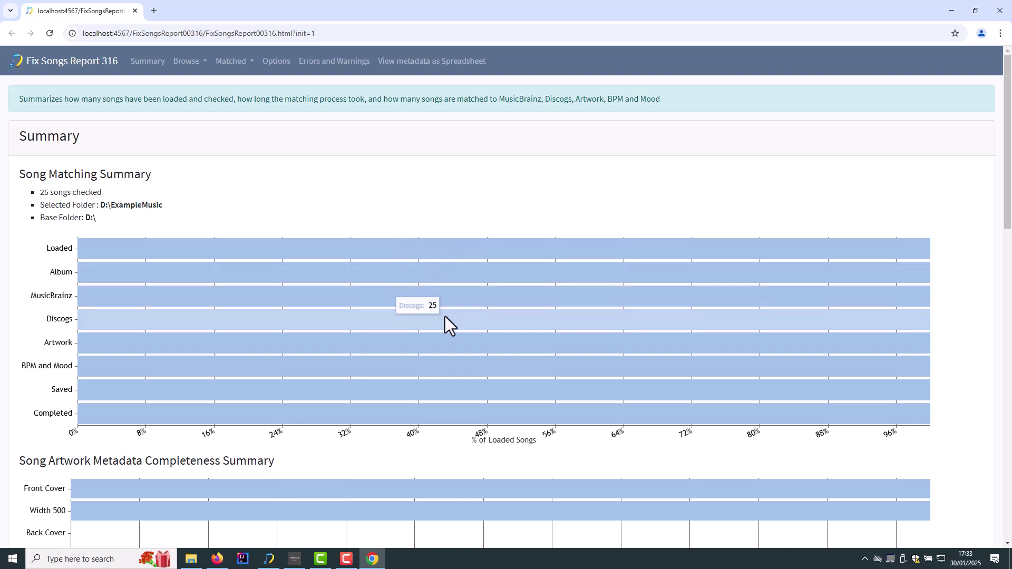
mouse_move(445, 335)
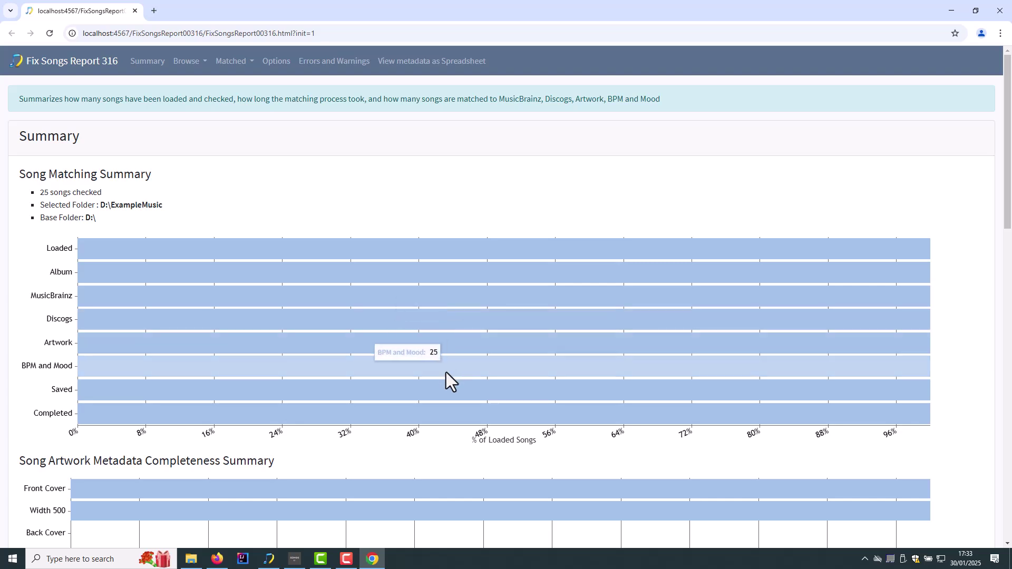
mouse_move(444, 393)
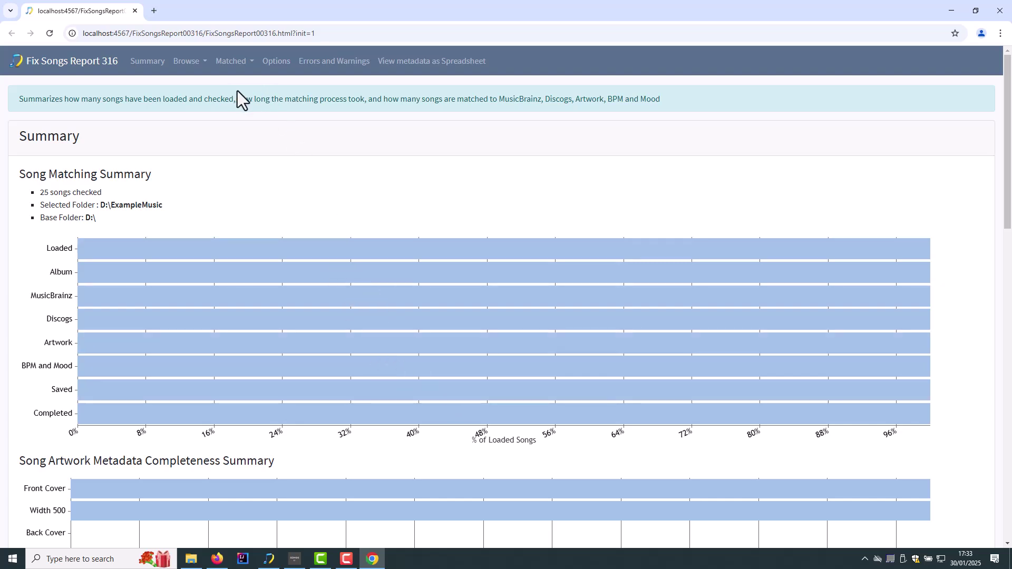
Step: Browse the report by Artist/Album and open the song details for David Guetta's album Guetta Blaster
click(204, 62)
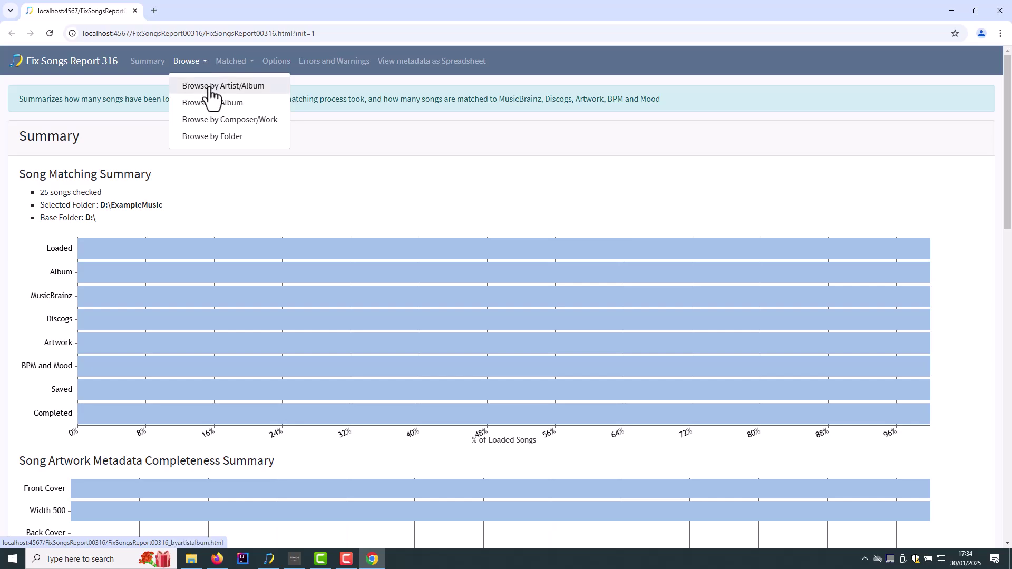
click(209, 86)
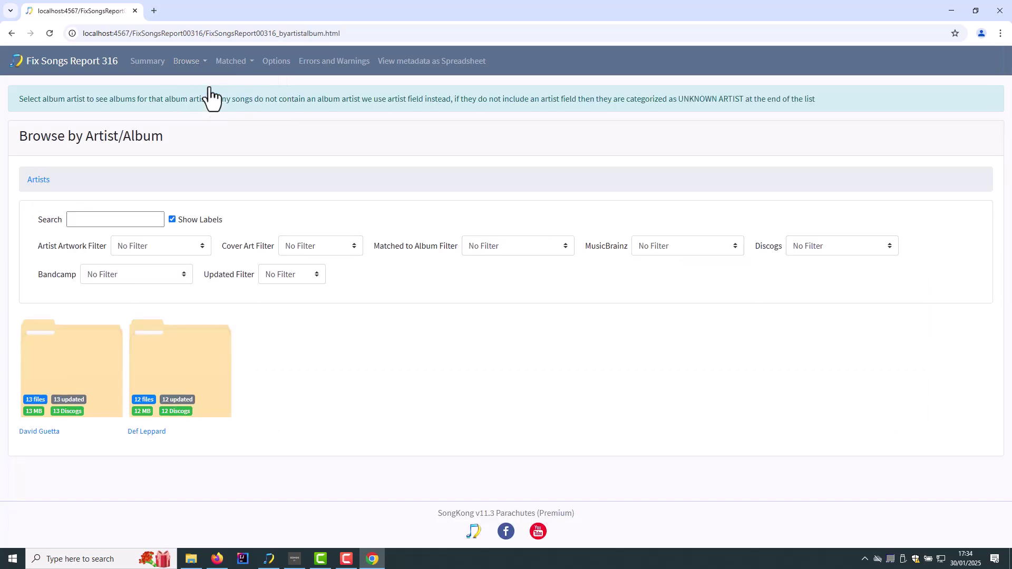
click(107, 353)
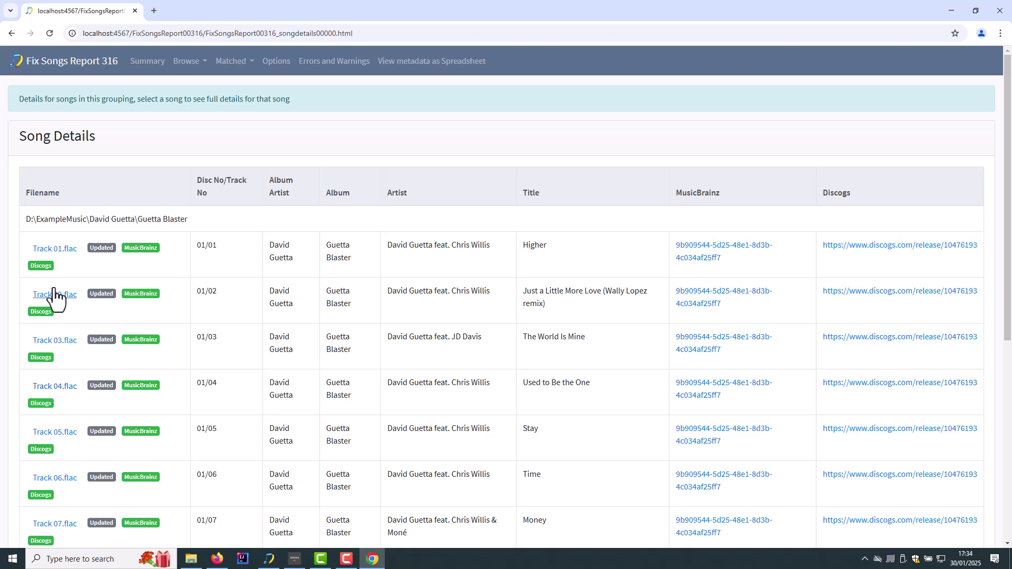
Step: Review the full list of new metadata values for Track 01.flac of Guetta Blaster, then close its details
click(55, 253)
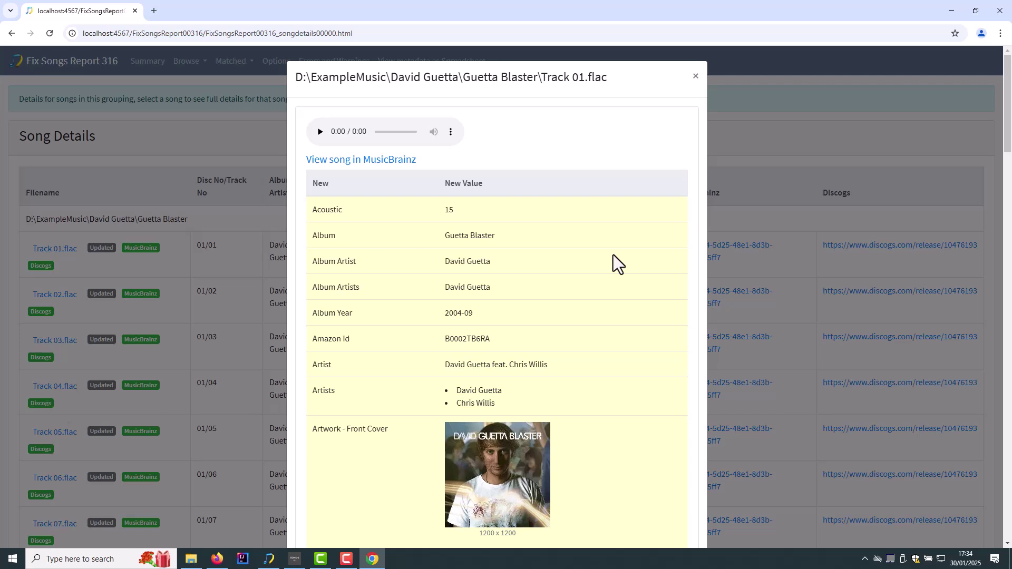
scroll(613, 255, down, 1)
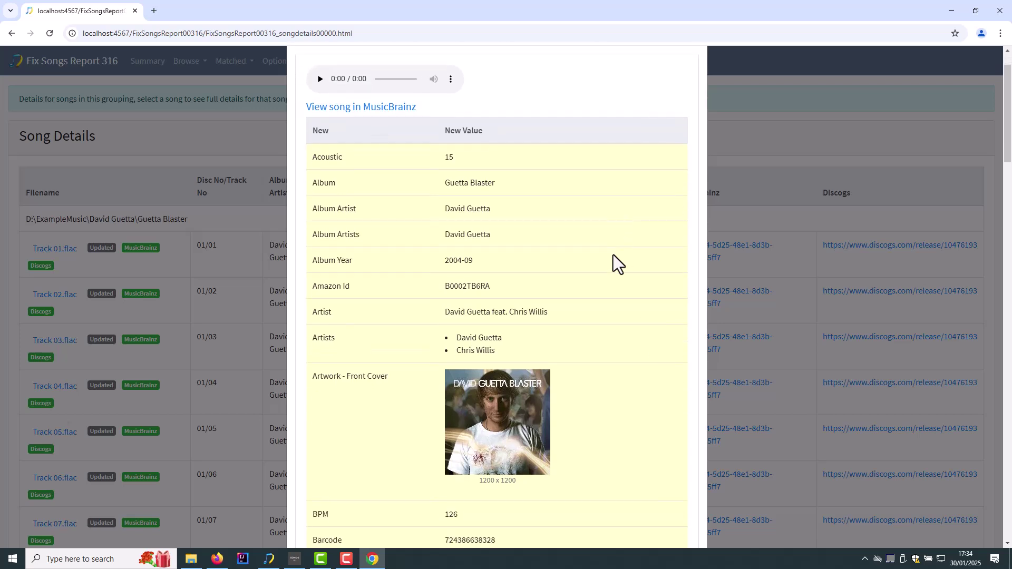
scroll(612, 255, down, 1)
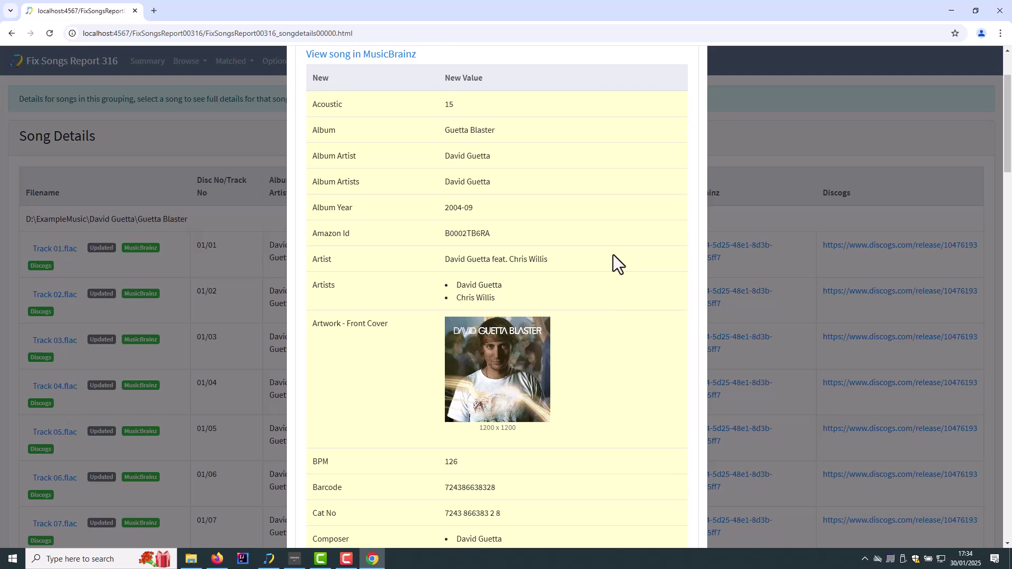
scroll(613, 255, down, 3)
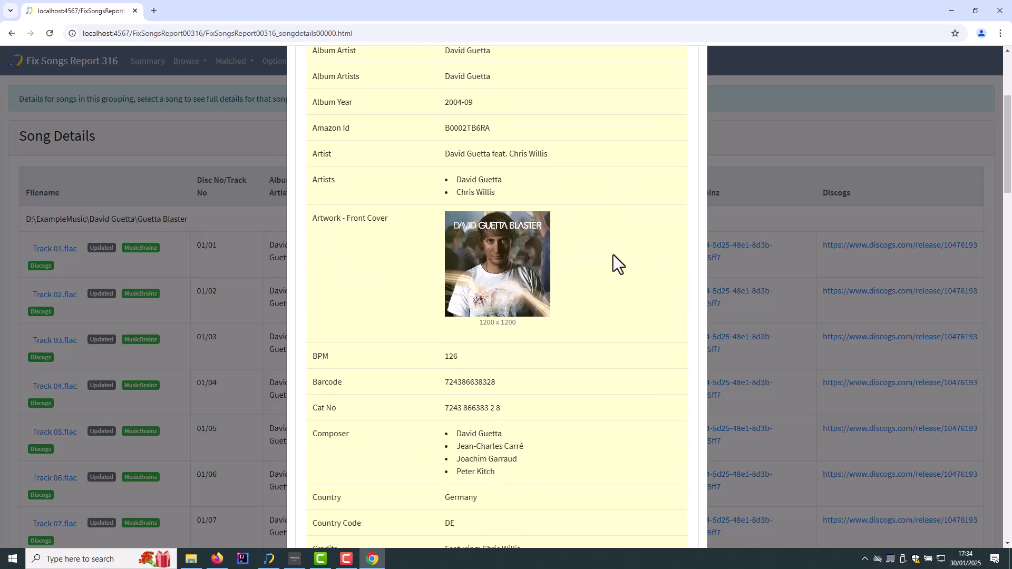
scroll(612, 255, down, 3)
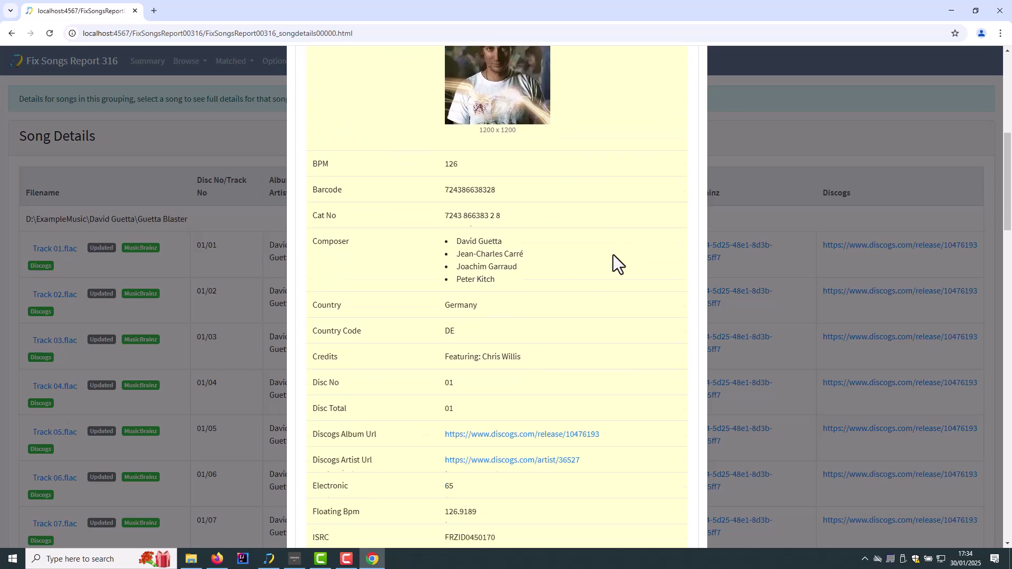
scroll(612, 255, down, 2)
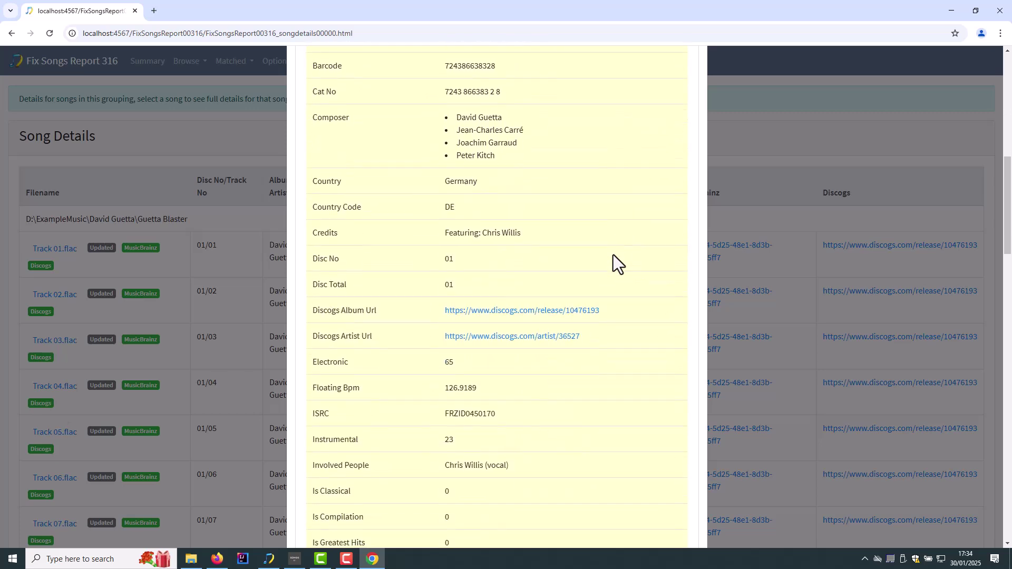
scroll(612, 254, down, 4)
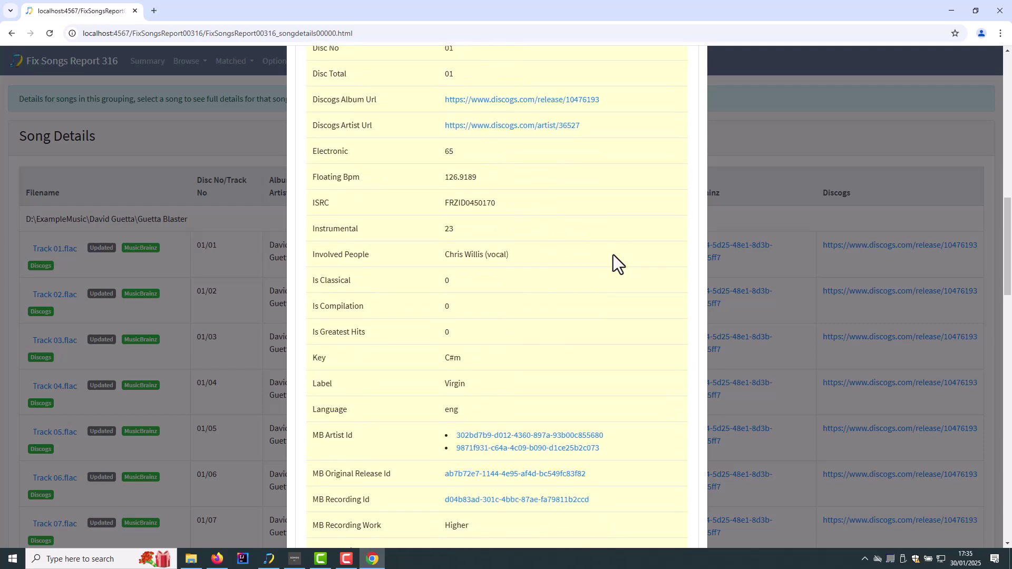
scroll(612, 255, down, 7)
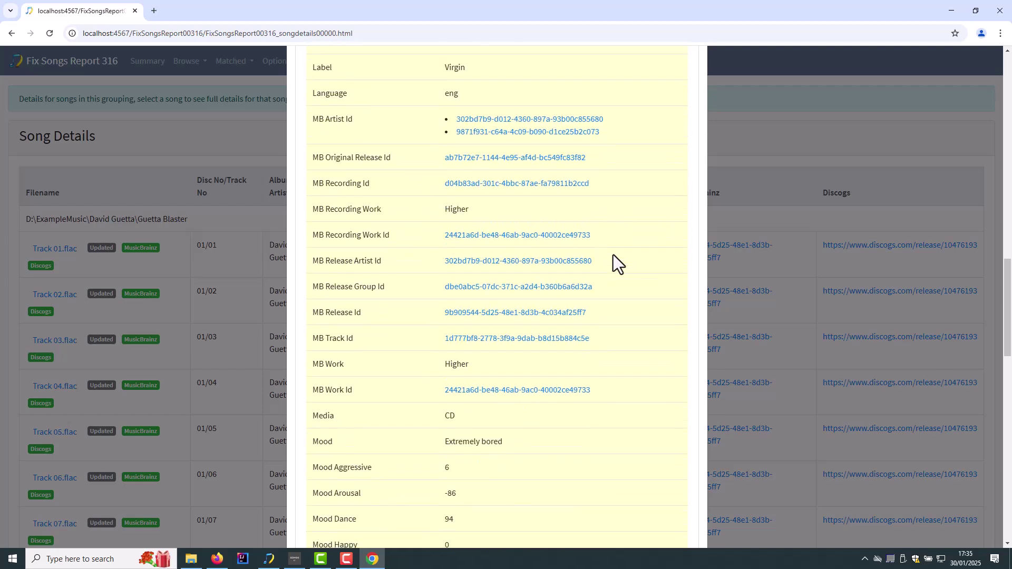
scroll(612, 254, down, 5)
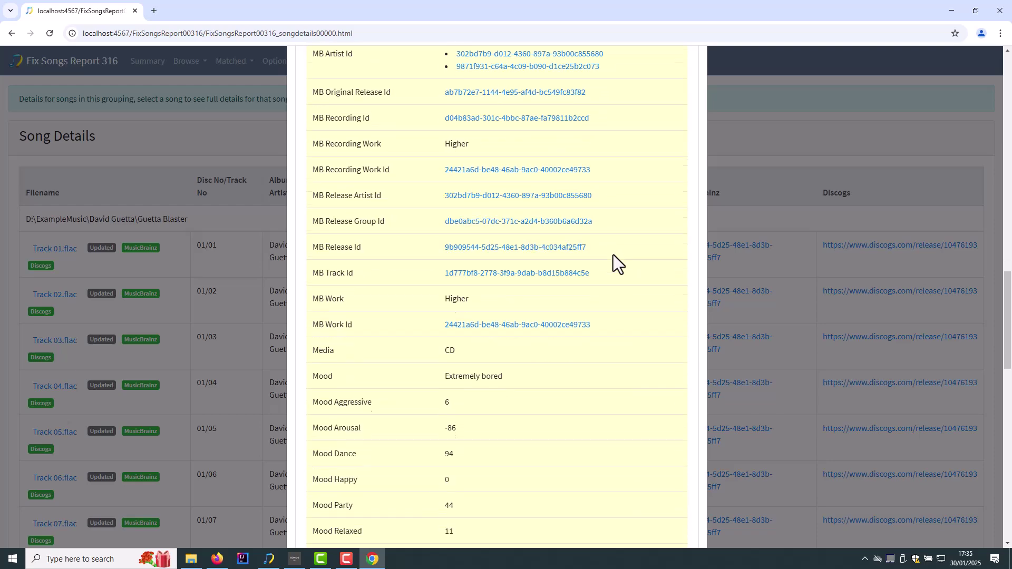
scroll(613, 254, down, 10)
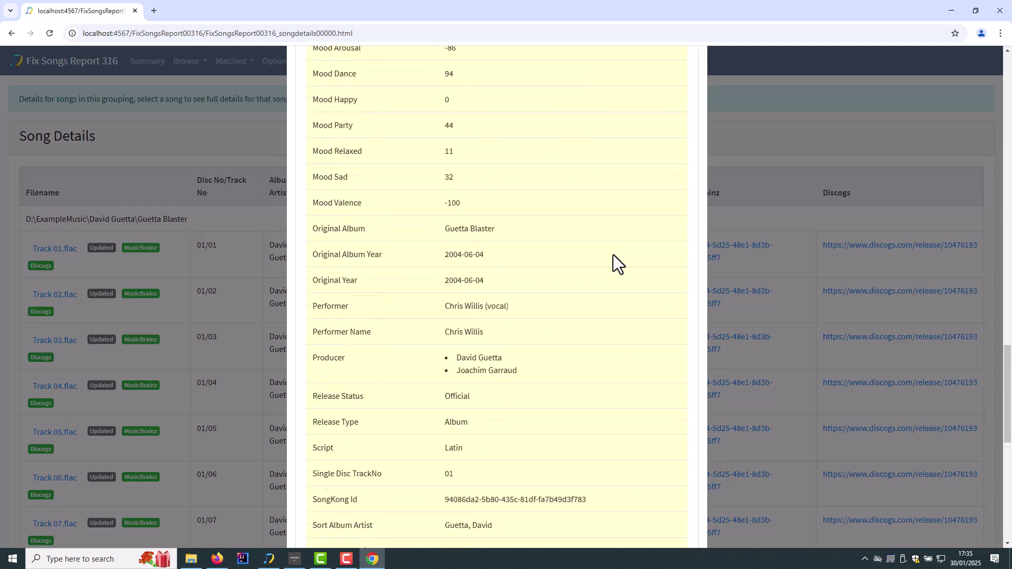
scroll(613, 255, down, 3)
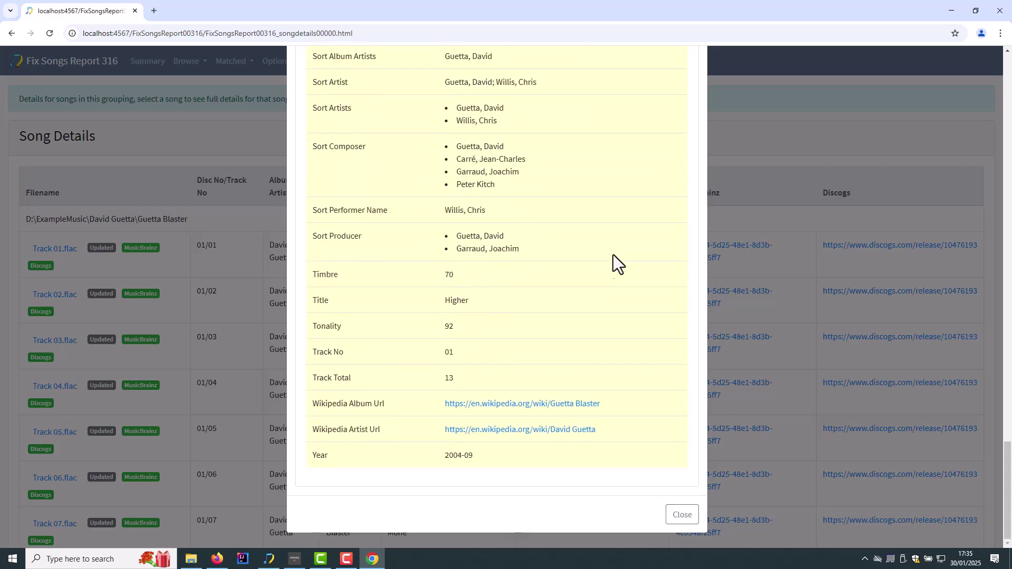
click(681, 515)
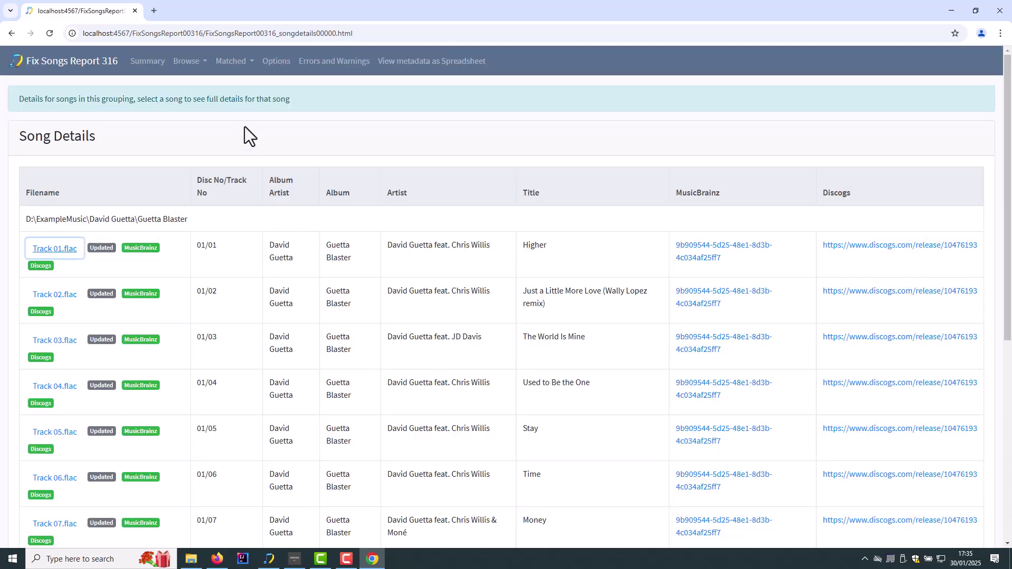
Step: Browse the report by folder and open the song details for the Guetta Blaster folder under David Guetta
click(202, 61)
click(207, 136)
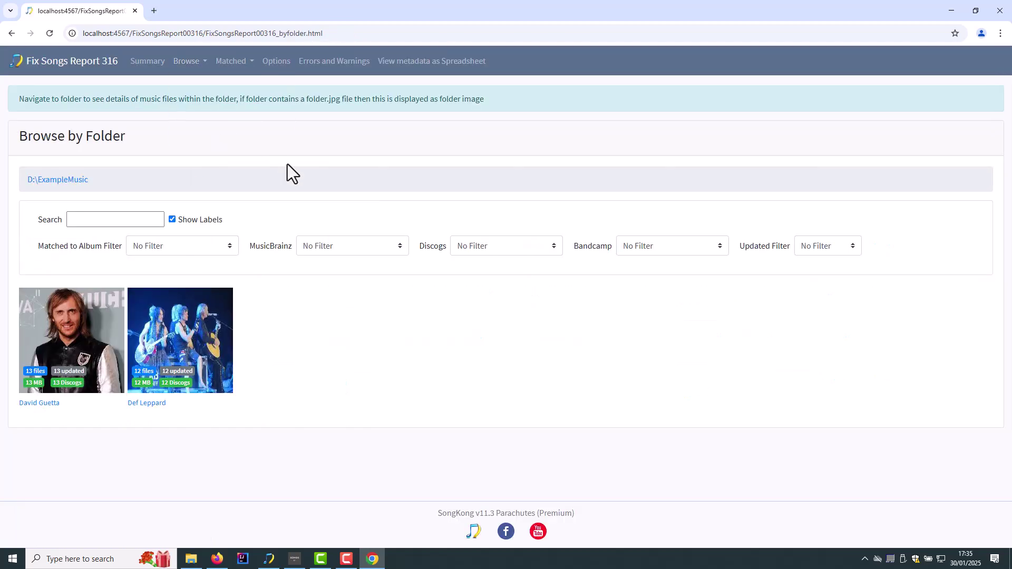
click(90, 329)
click(91, 327)
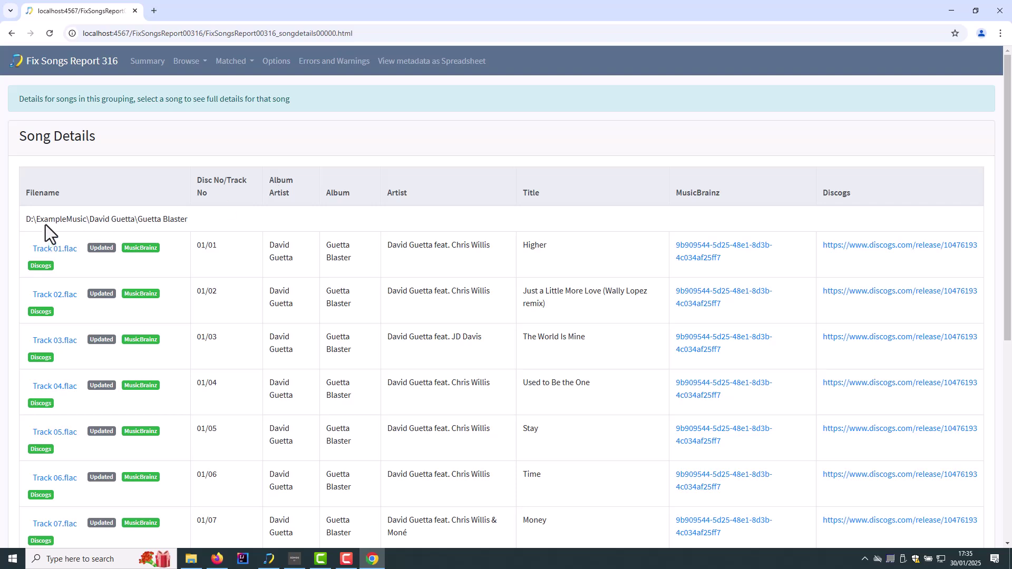
Step: Open the report's metadata spreadsheet in LibreOffice Calc and view the Release, Classical, People, Sort Fields and MusicBrainz & Discogs sheets
click(423, 66)
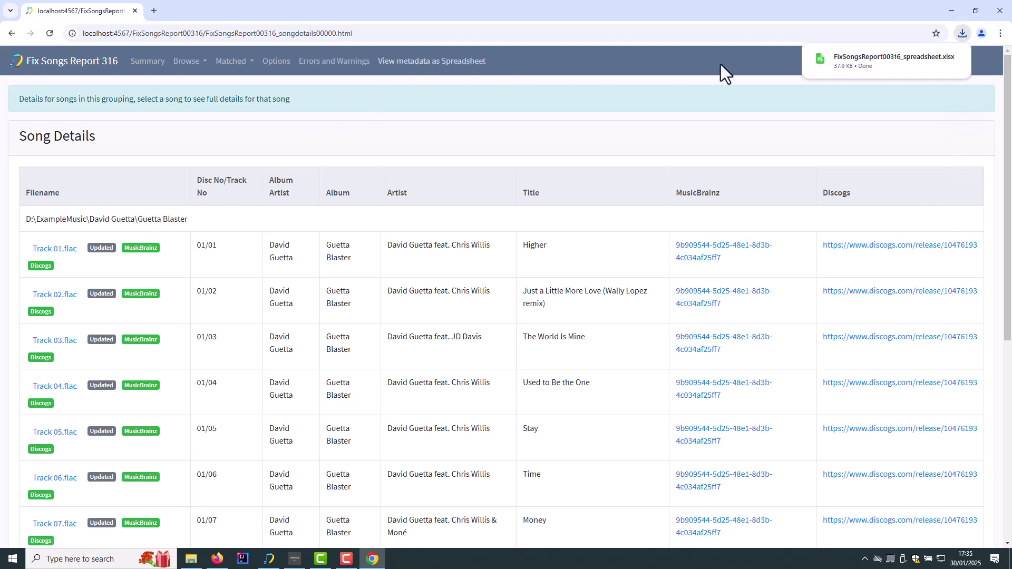
mouse_move(811, 66)
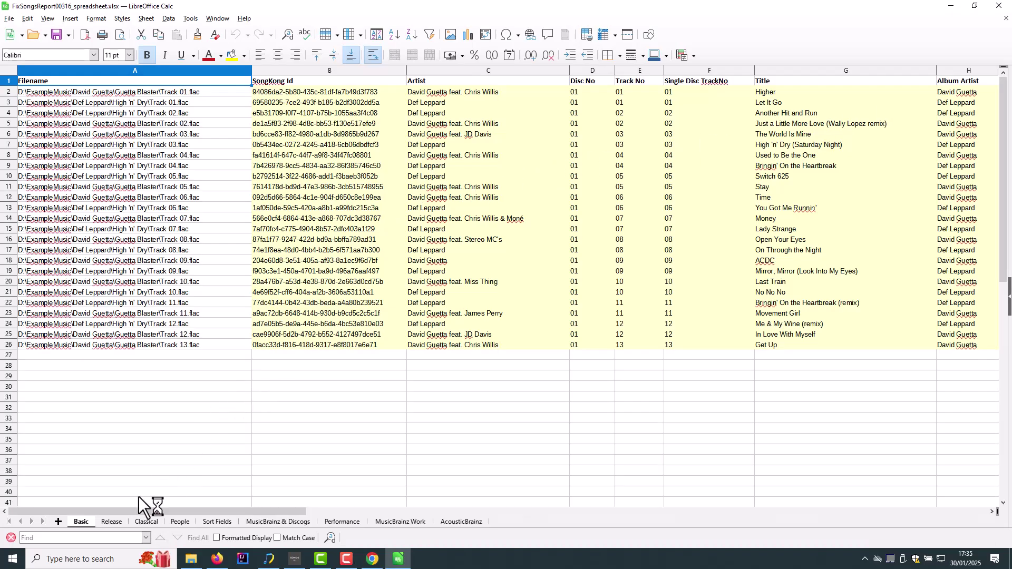
click(110, 522)
click(145, 522)
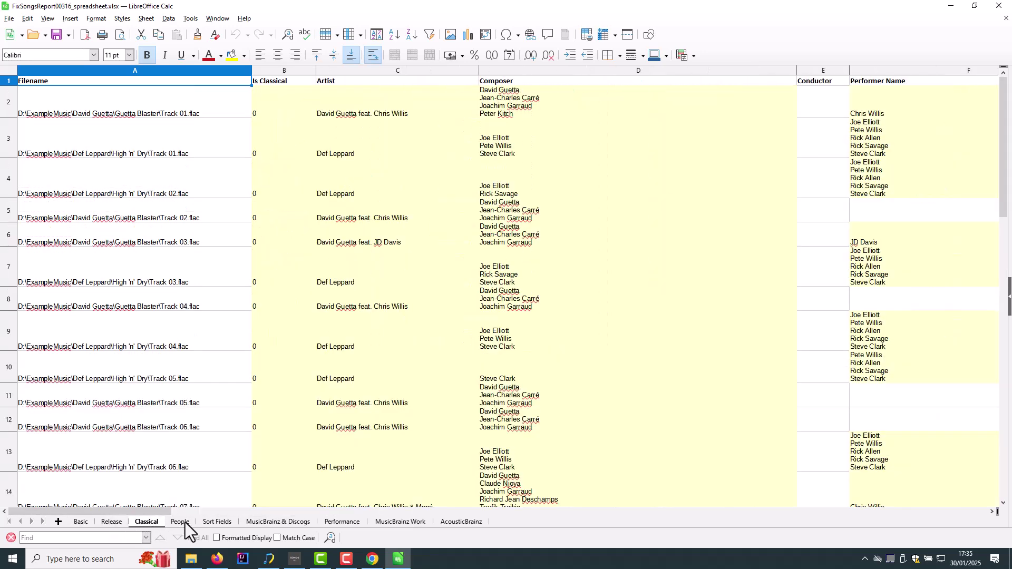
click(182, 522)
click(215, 522)
click(254, 524)
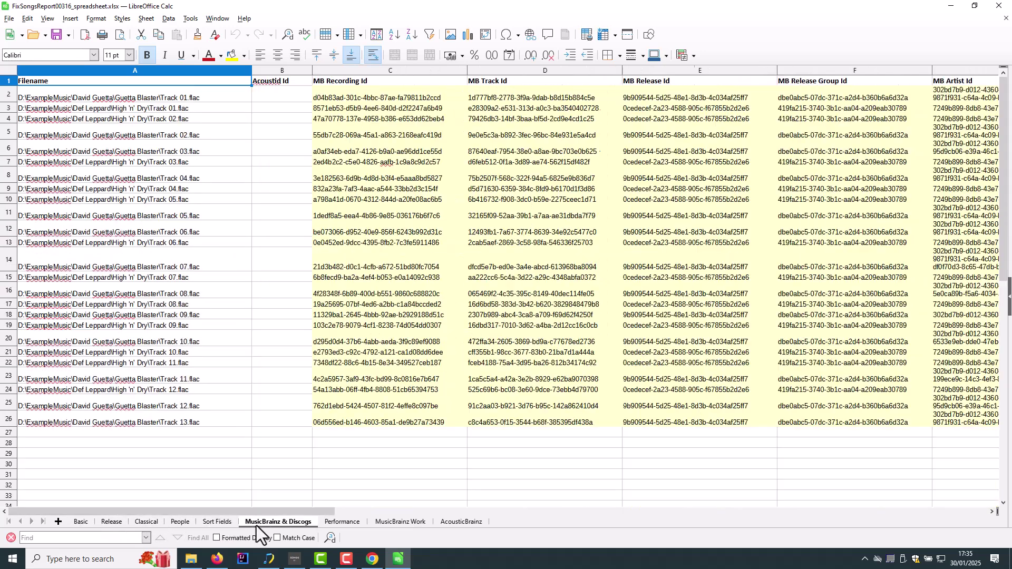
Step: Return to the Fix Songs report in Chrome and check its Options and its Errors and Warnings pages
click(372, 558)
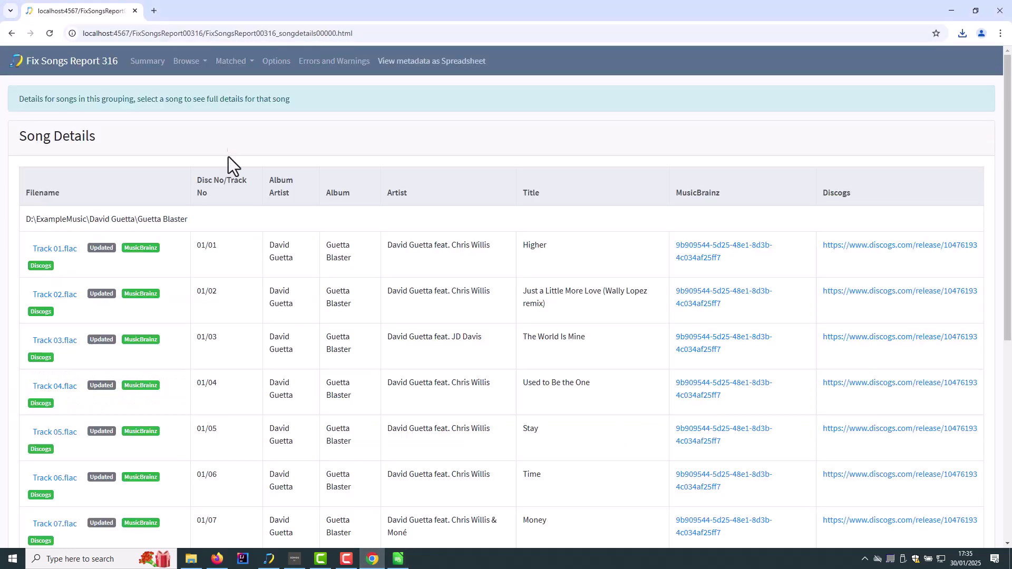
click(277, 68)
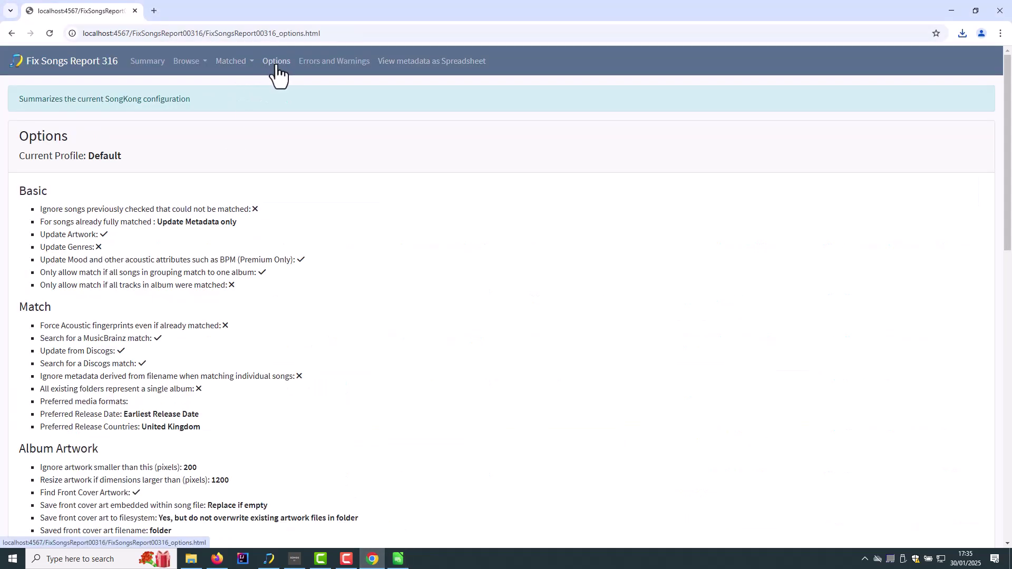
click(356, 66)
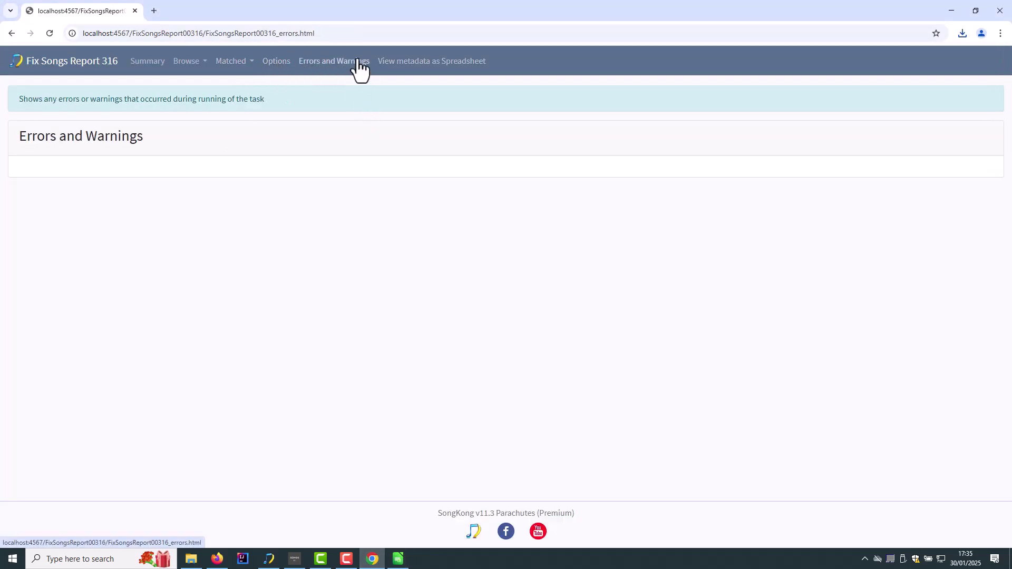